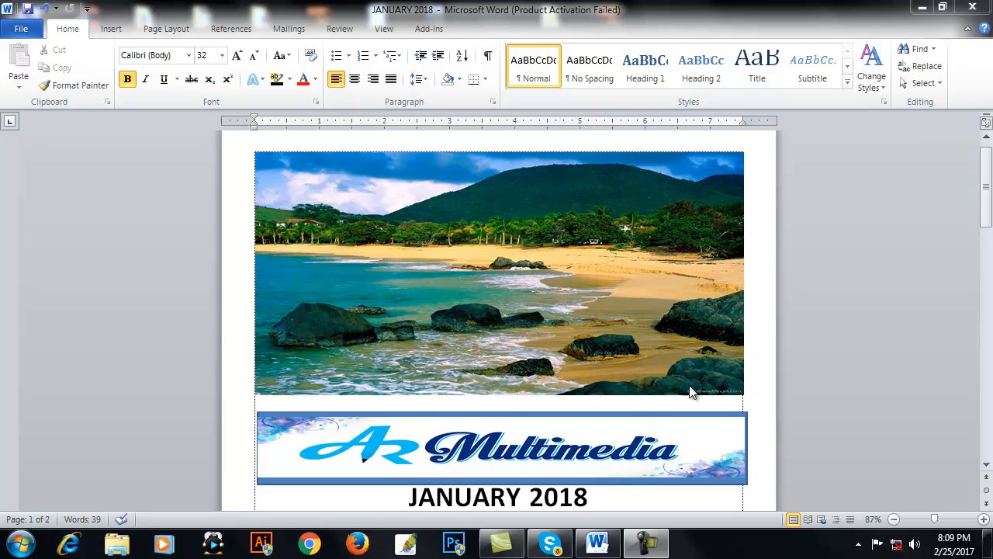
Create a new blank document for the calendar.
scroll(642, 399, down, 2)
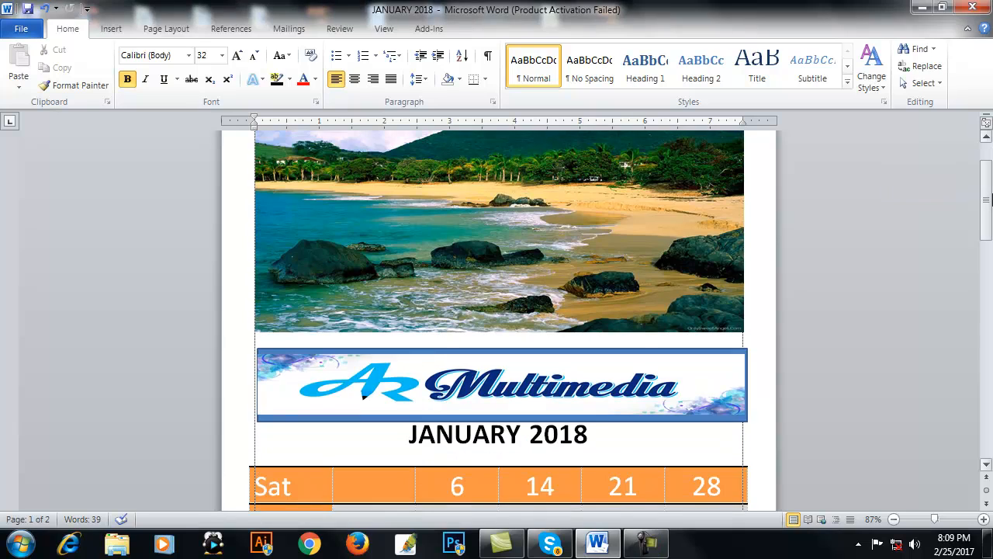
drag(986, 190, 476, 184)
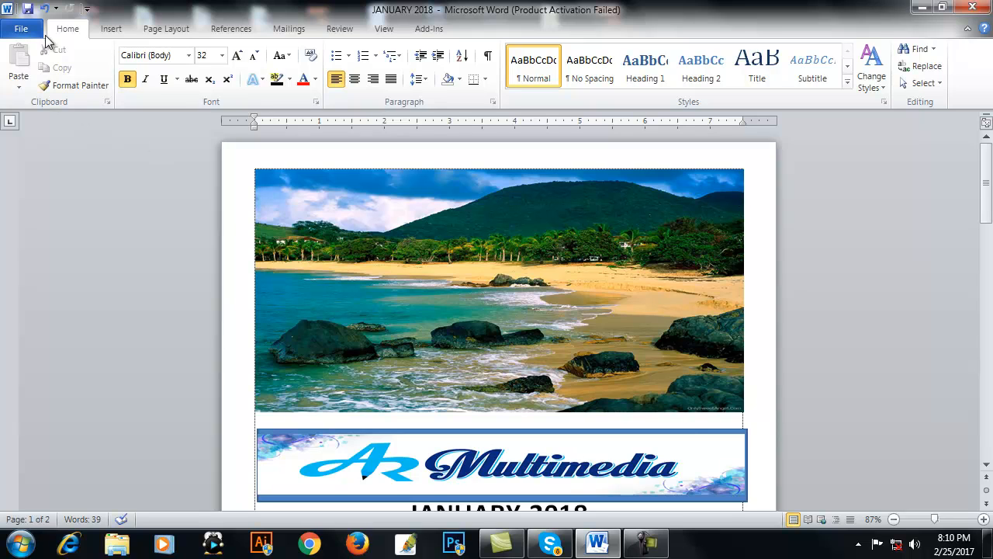
click(21, 30)
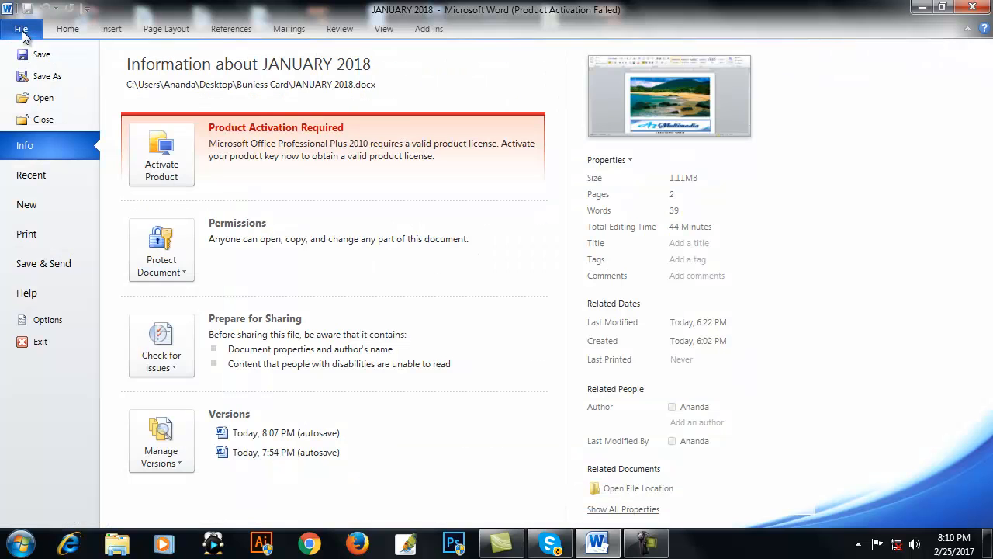
click(39, 207)
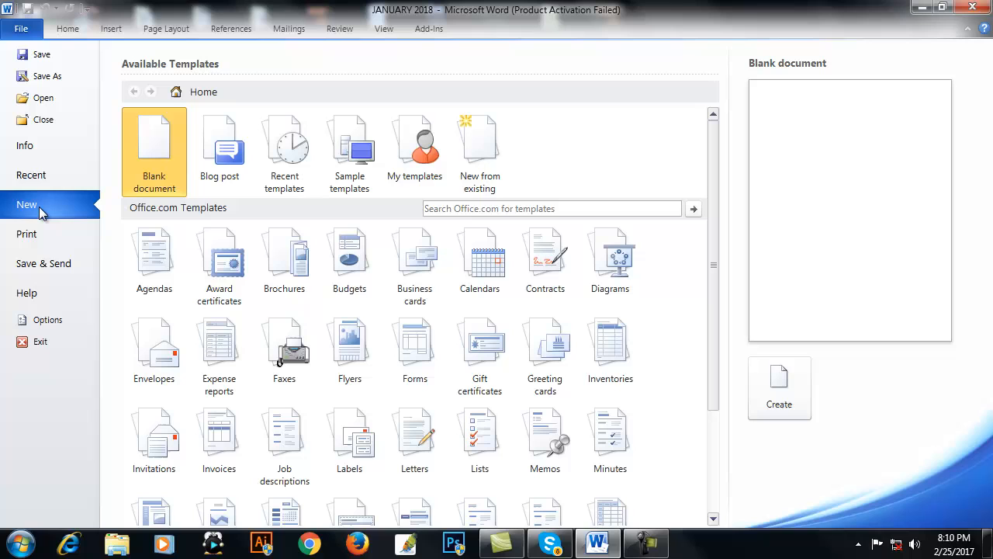
click(779, 388)
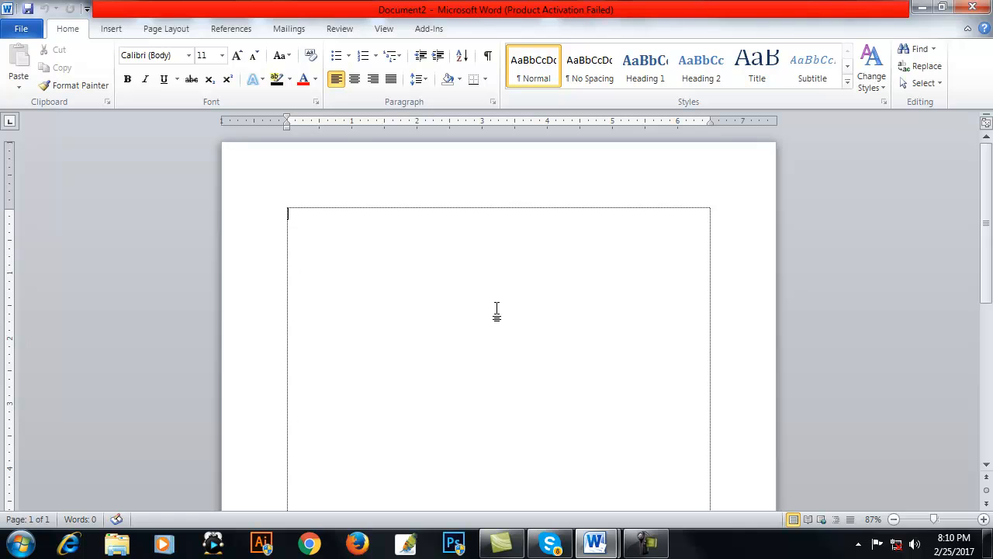
Set the page margins to the Narrow preset, 0.5" on all sides.
click(167, 33)
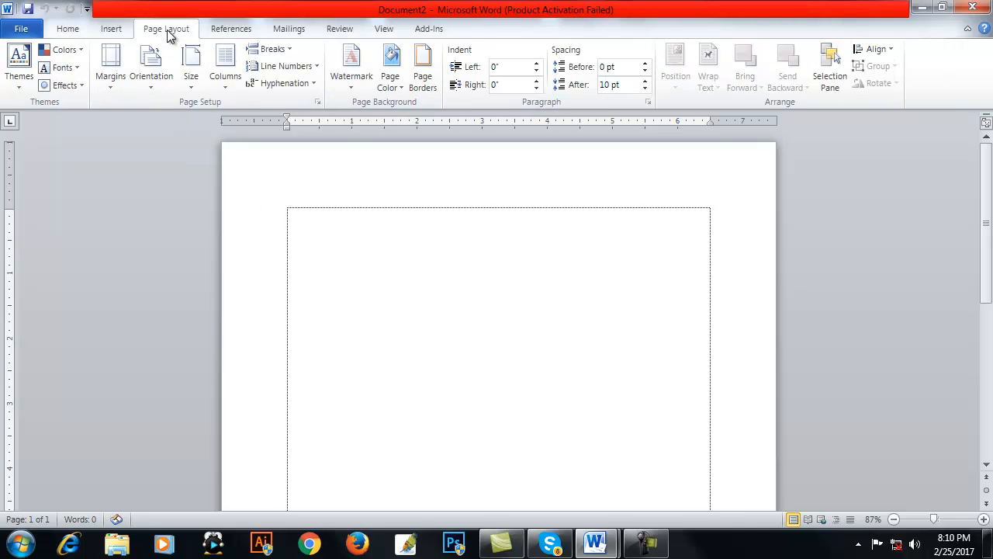
click(116, 86)
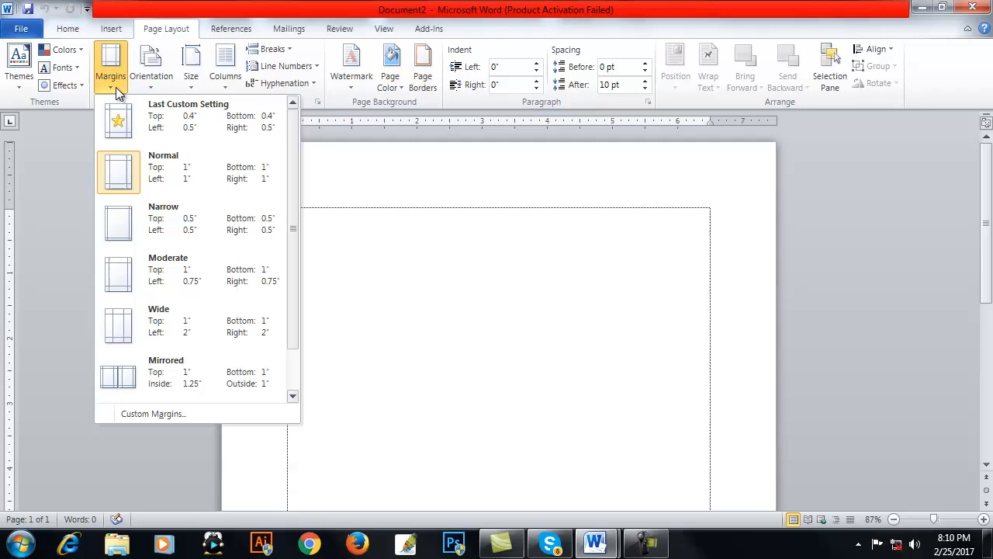
click(175, 222)
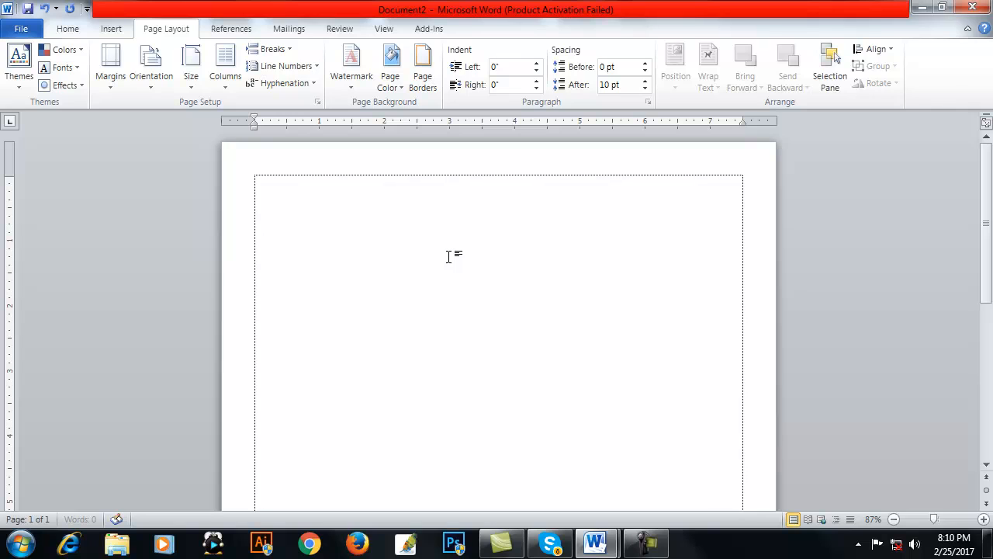
Insert the picture beautiful_nature_wallpaper_99 from the Buniess Card folder.
click(111, 29)
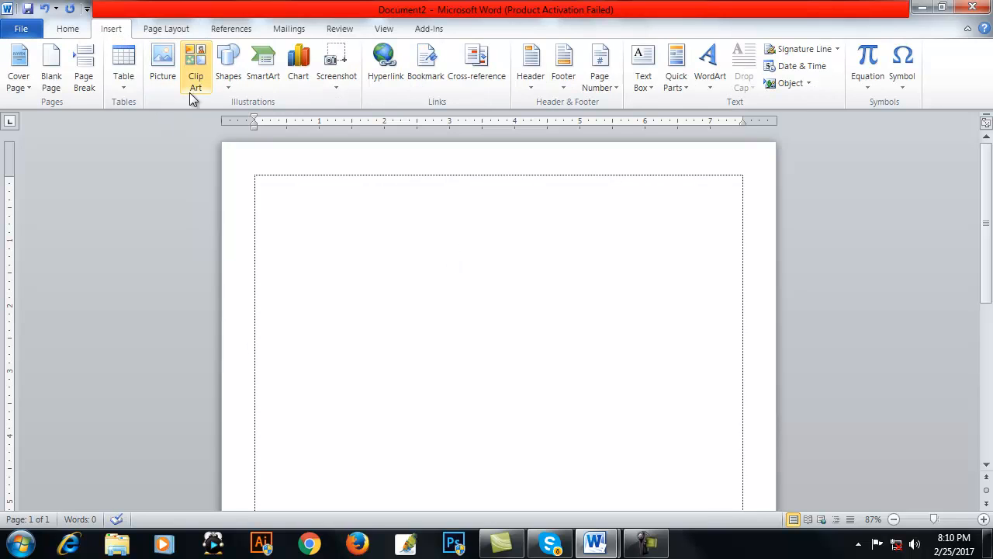
click(170, 81)
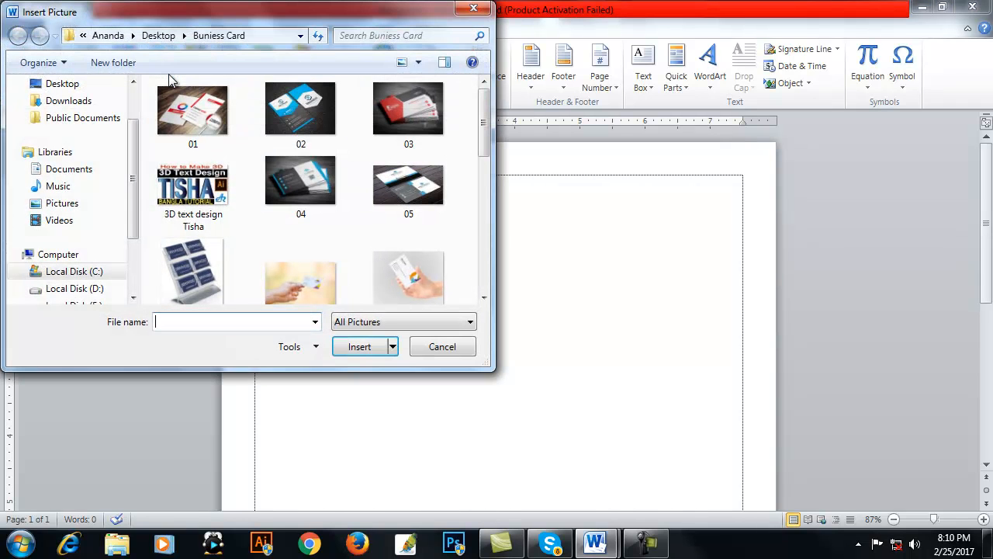
drag(484, 126, 491, 223)
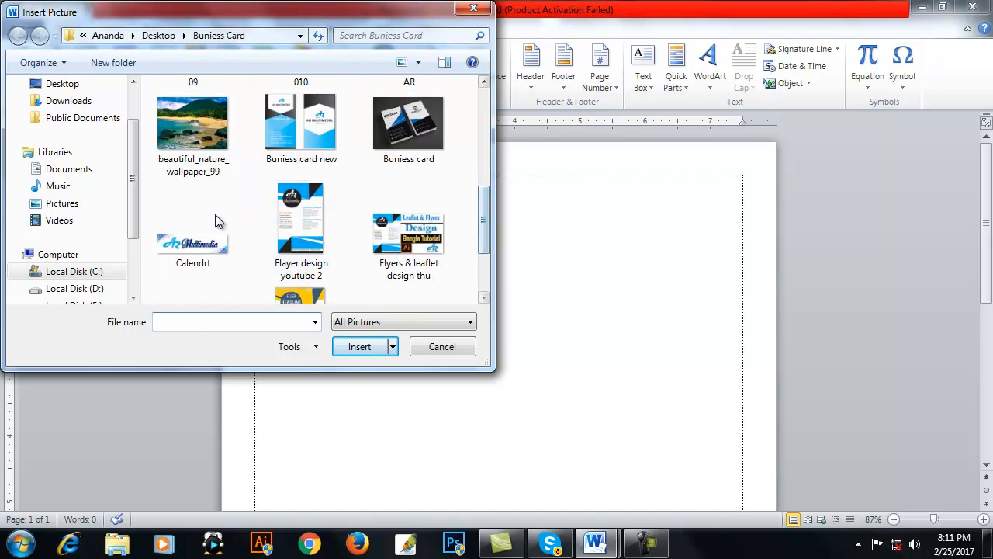
click(195, 142)
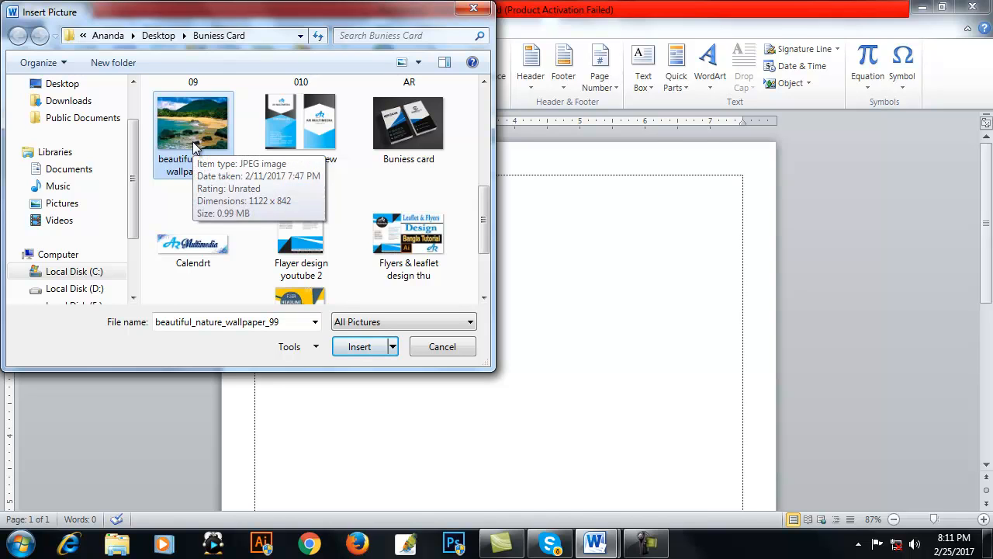
click(356, 349)
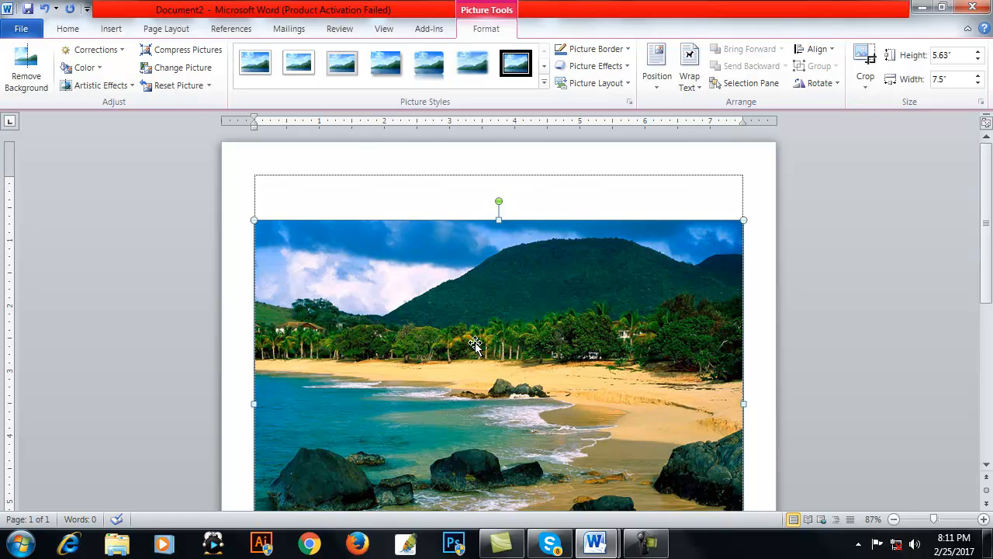
Set the beach picture's text wrapping to In Front of Text and reduce its height to about 3.93" across the page's upper part.
right_click(383, 272)
mouse_move(442, 480)
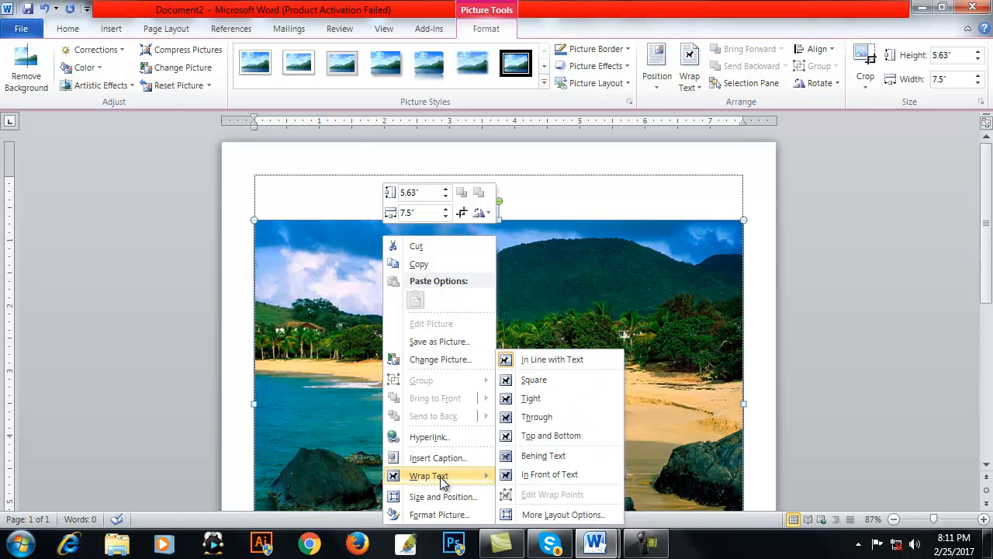
click(560, 474)
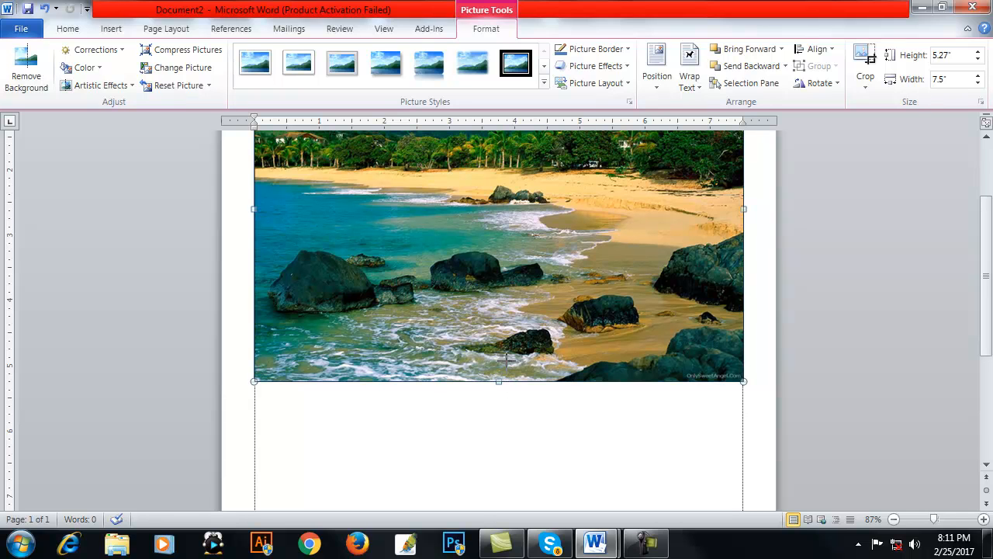
drag(506, 358, 510, 290)
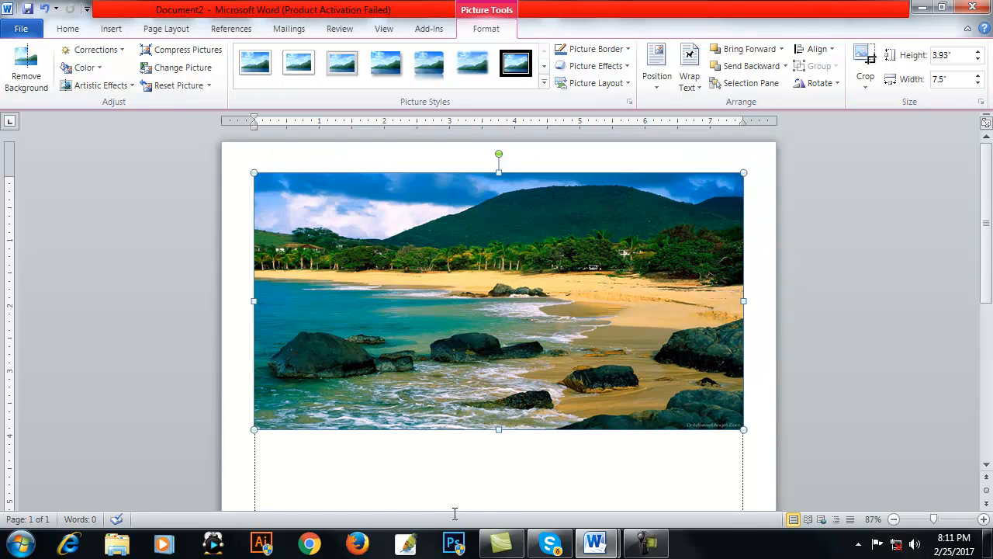
click(295, 455)
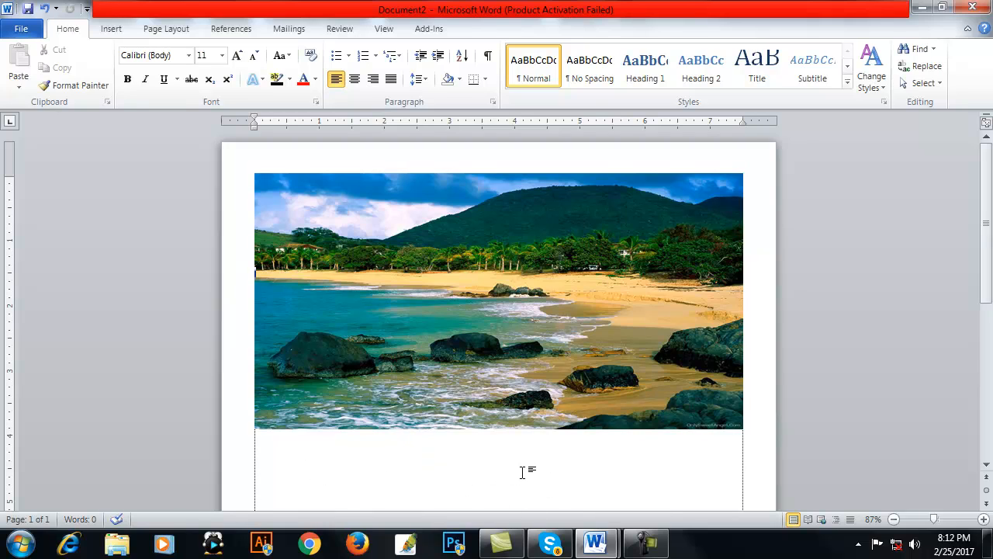
Draw a rectangle spanning the full width between the margins just below the beach picture.
click(113, 31)
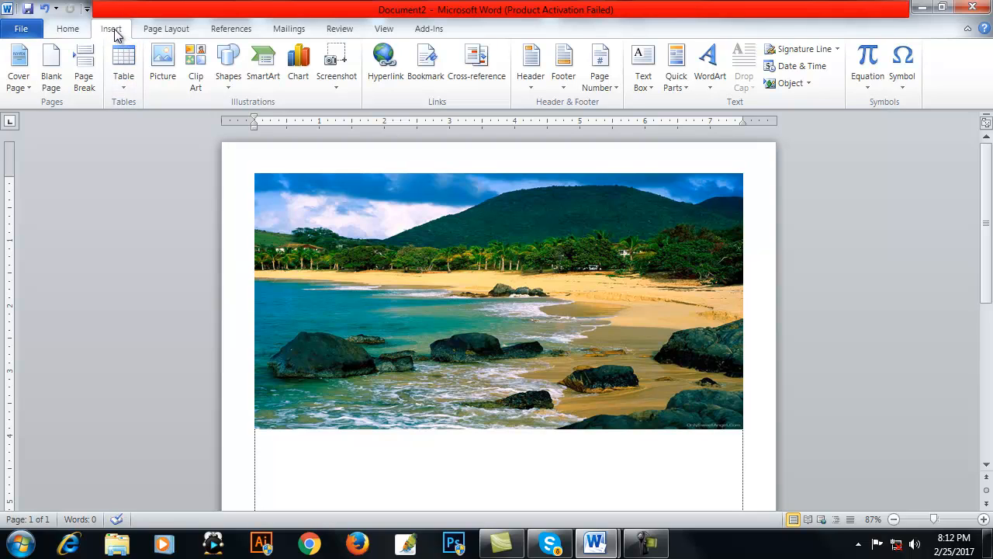
click(227, 74)
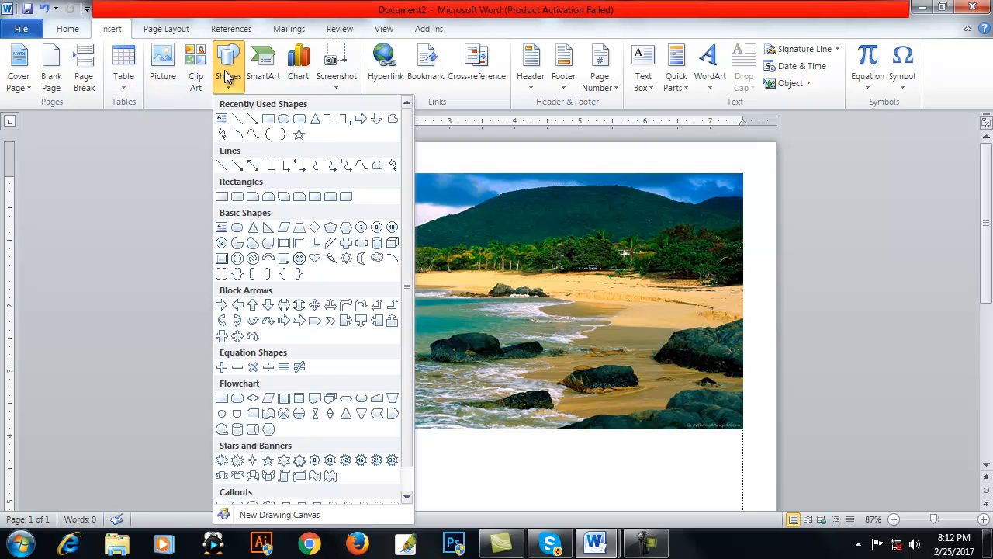
click(269, 121)
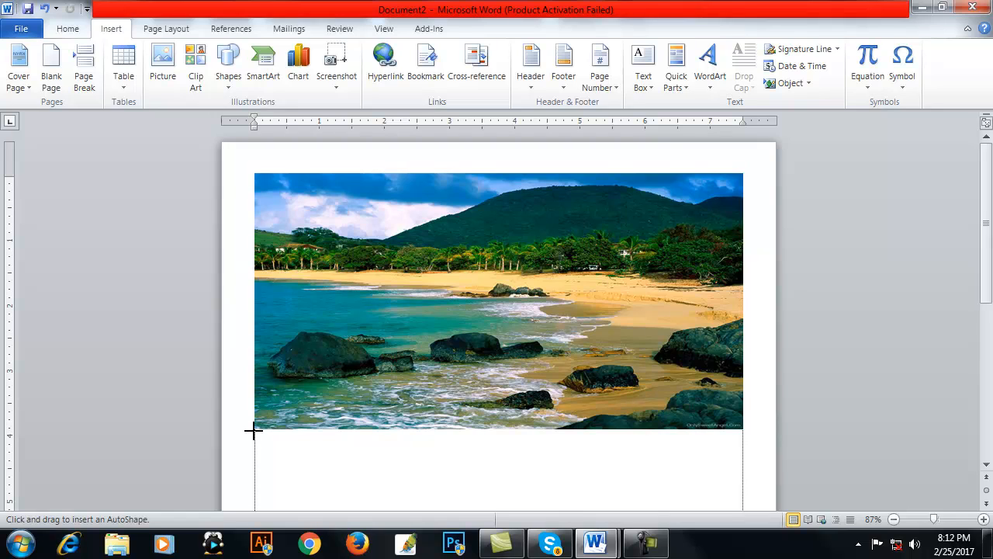
drag(255, 429, 742, 502)
scroll(433, 326, down, 3)
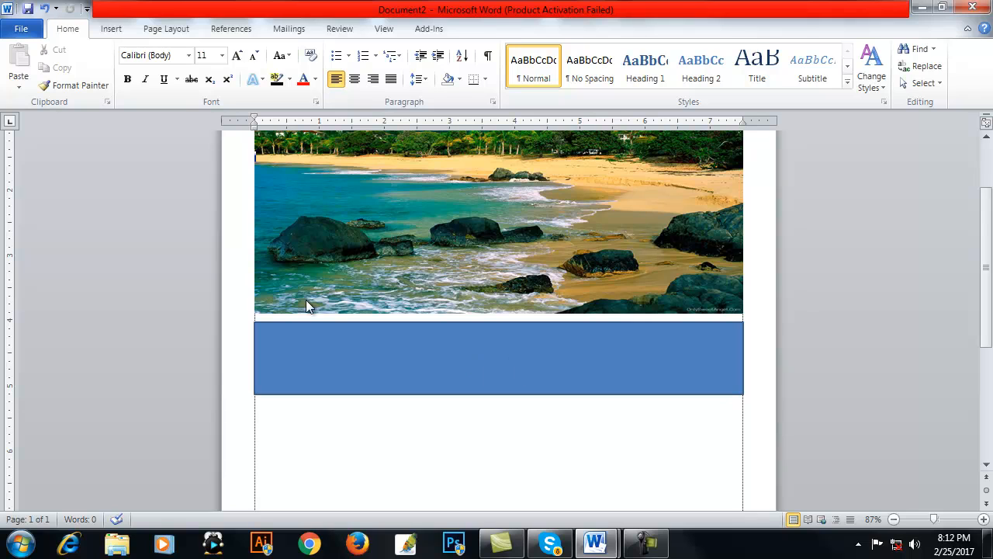
Insert the Calendrt banner picture and fit it over the blue rectangle, leaving thin blue strips above and below.
click(117, 29)
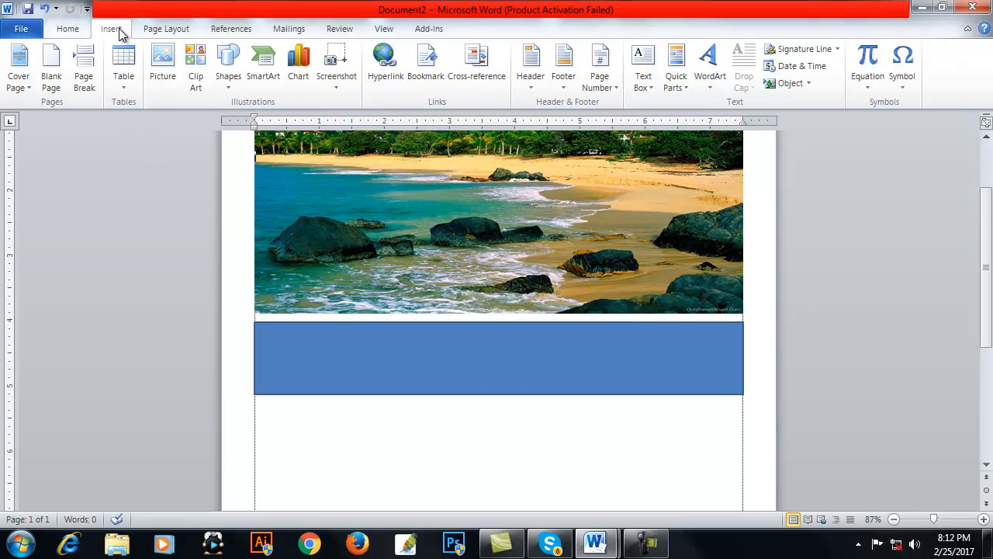
click(161, 82)
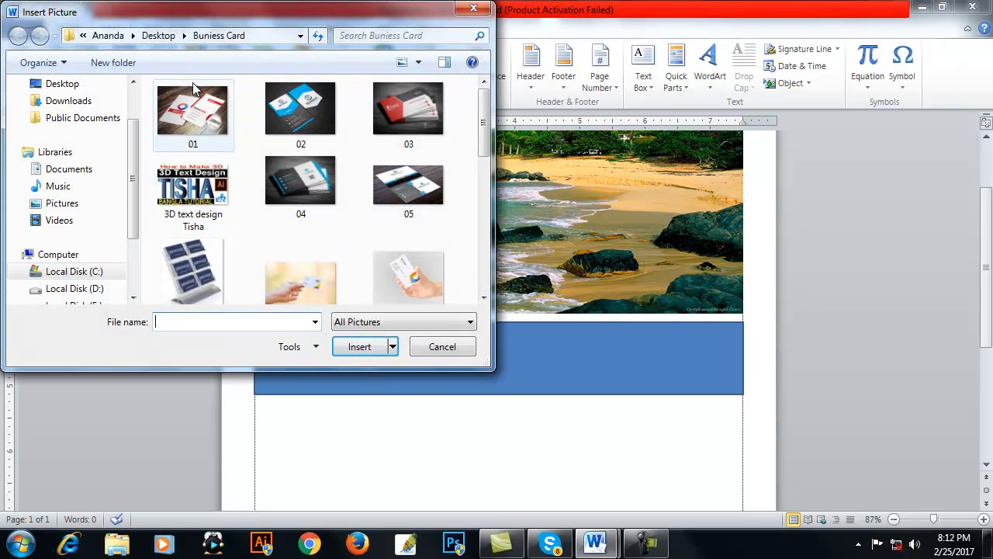
drag(484, 122, 495, 245)
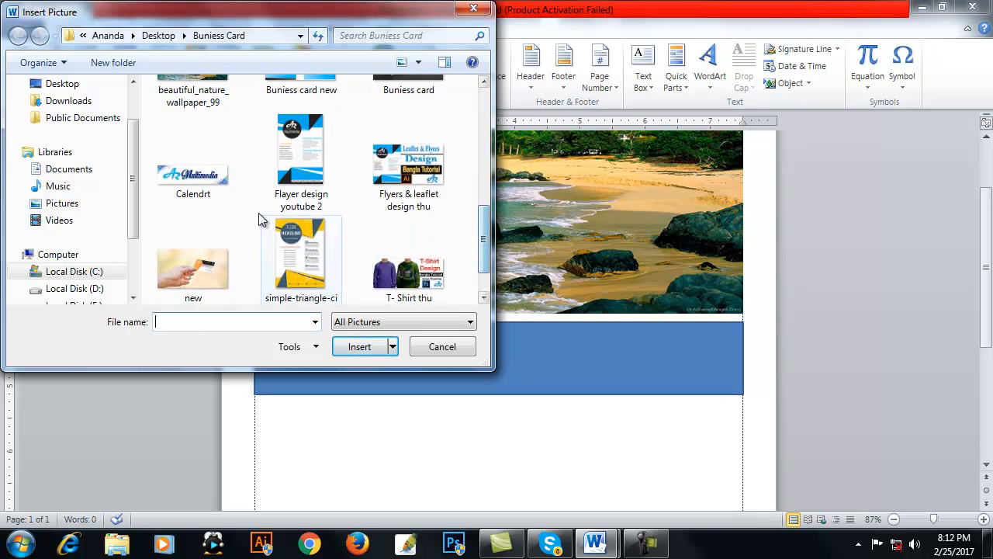
click(200, 190)
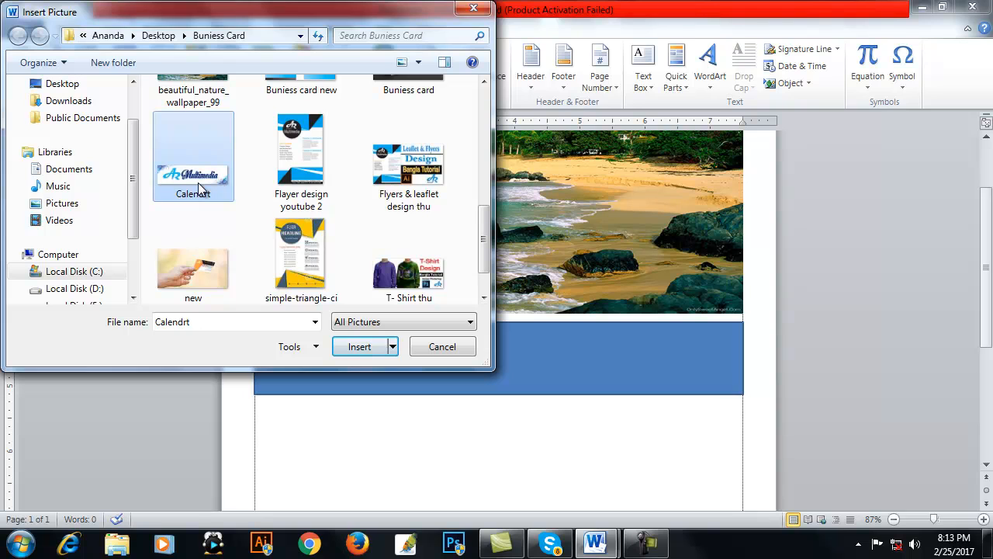
click(357, 349)
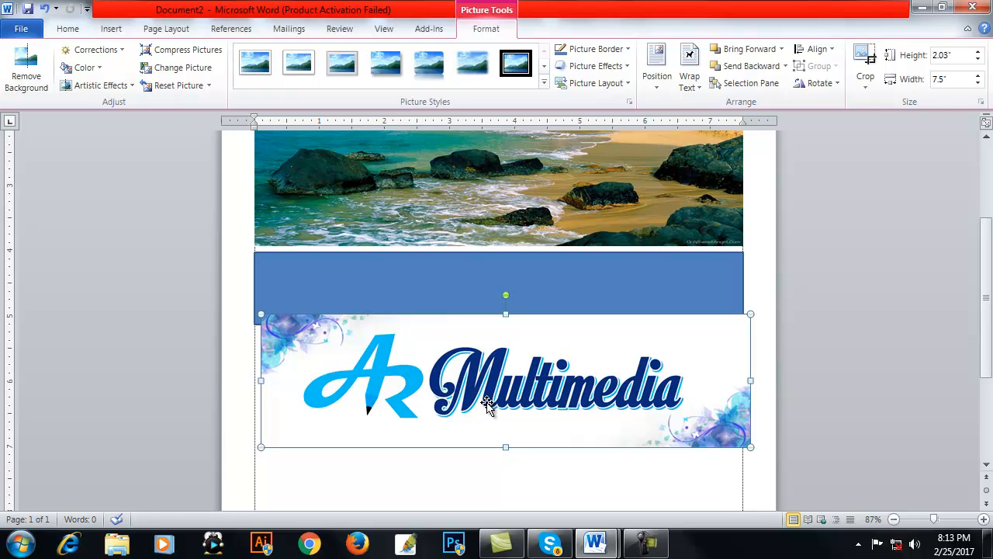
drag(487, 402, 490, 327)
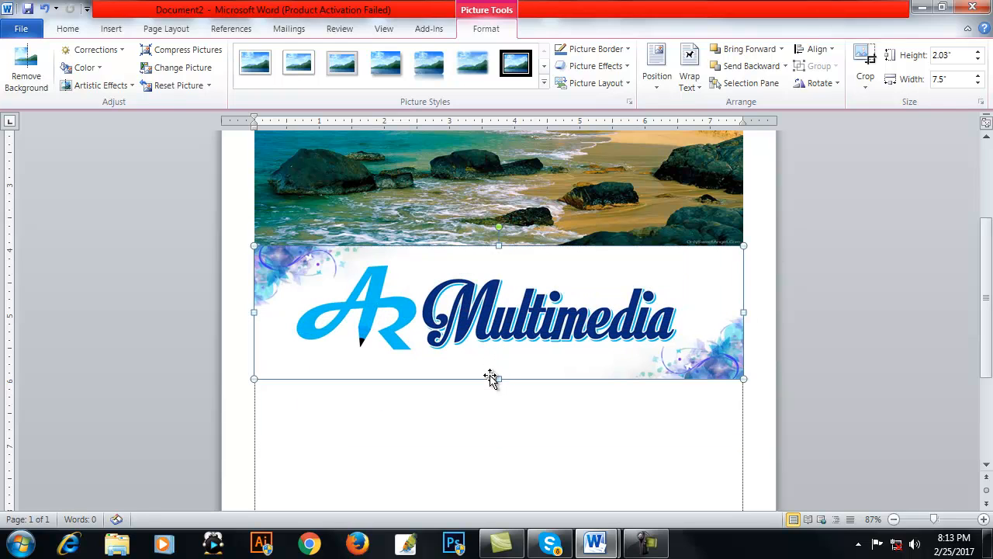
drag(499, 378, 500, 345)
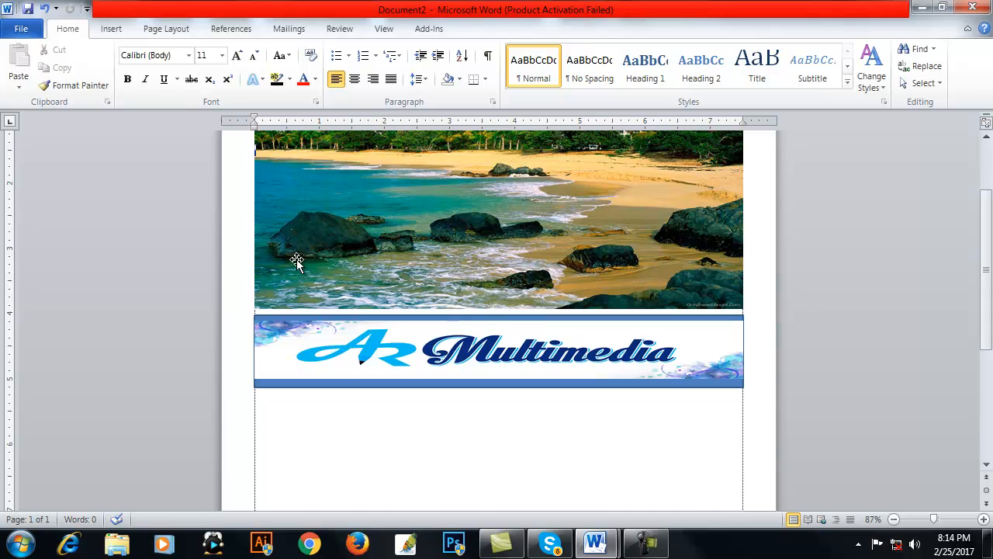
Enter the heading "JANUARY 2018" below the banner and center it.
scroll(437, 357, down, 2)
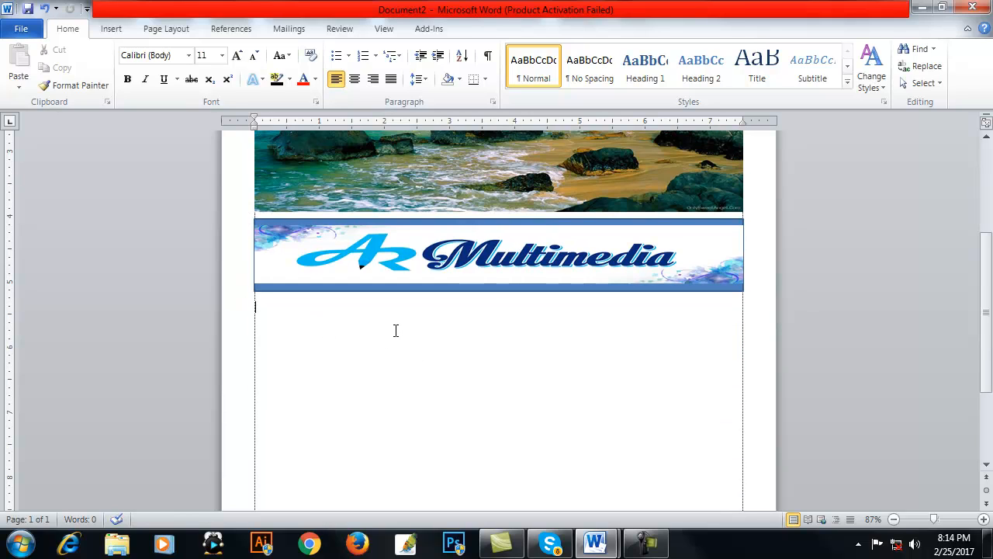
text(JANUARY 2018)
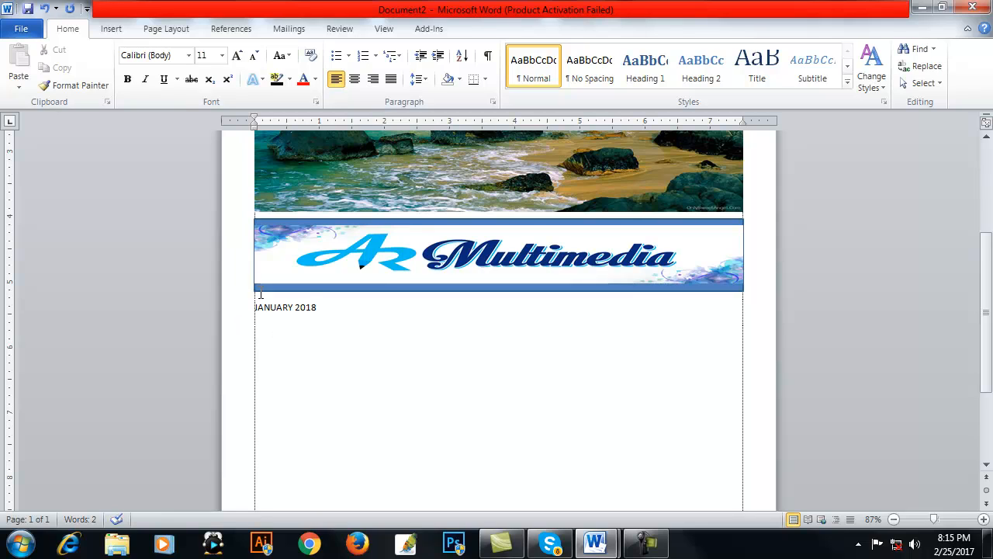
click(240, 304)
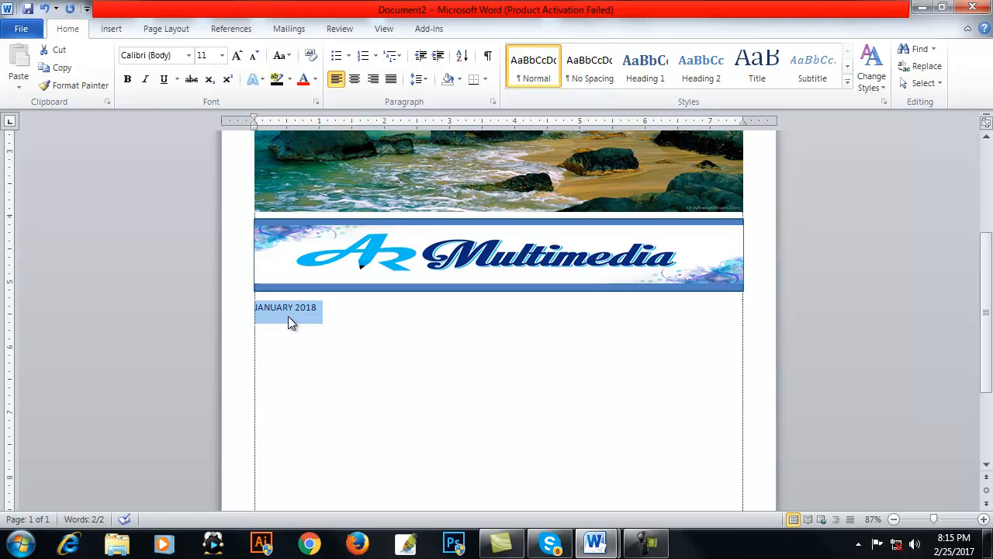
key(ctrl+e)
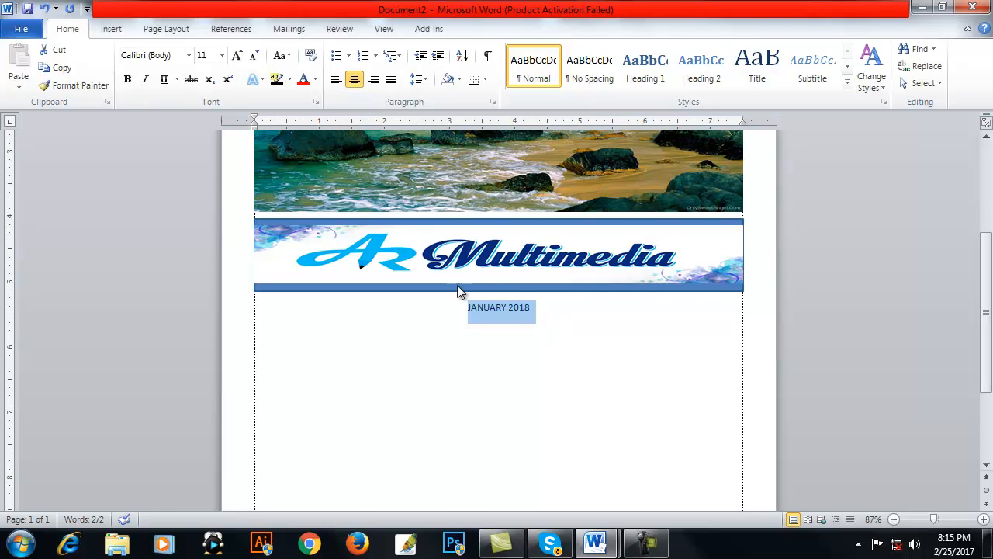
Enlarge the JANUARY 2018 heading to font size 46.
click(222, 55)
click(205, 265)
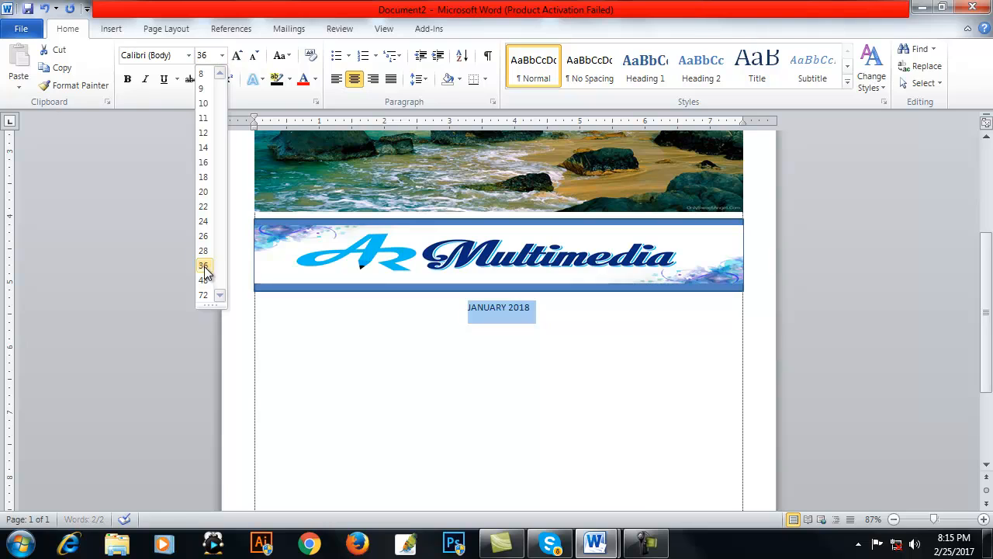
key(ctrl+bracketright)
key(ctrl+bracketright)
key(ctrl+bracketright)
key(ctrl+bracketright)
key(ctrl+bracketright)
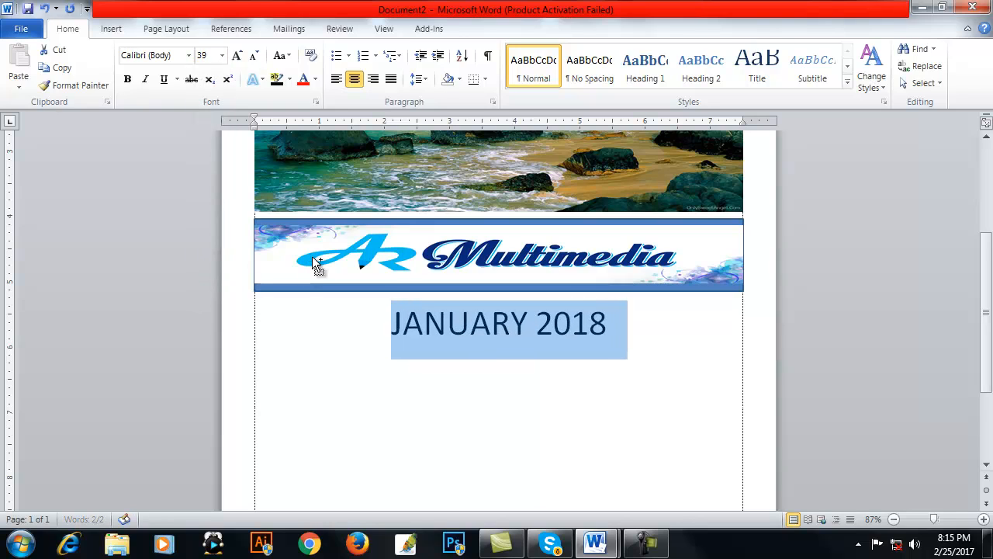
key(ctrl+bracketright)
key(ctrl+bracketright)
key(ctrl+bracketright)
key(ctrl+bracketright)
key(ctrl+bracketright)
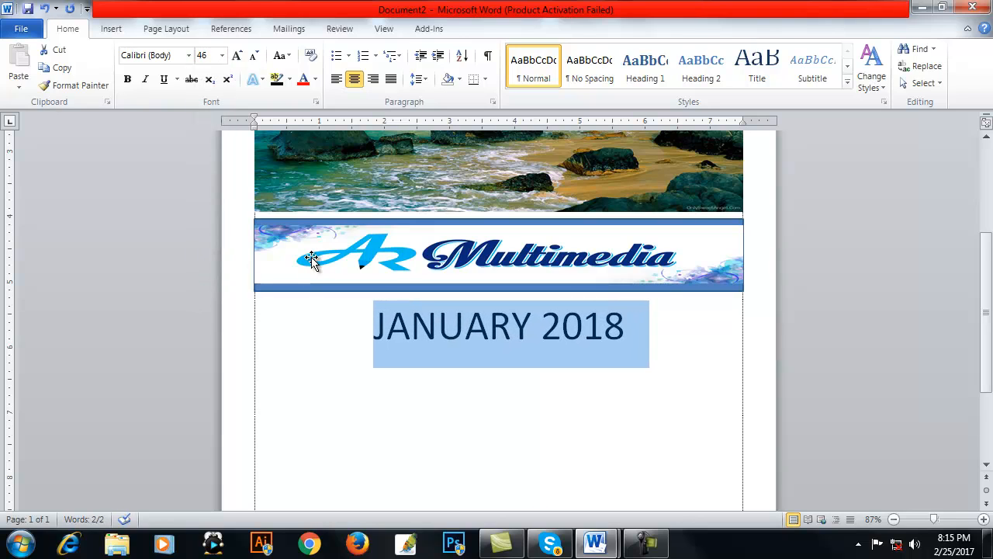
Make the JANUARY 2018 heading bold.
click(626, 333)
drag(625, 333, 374, 330)
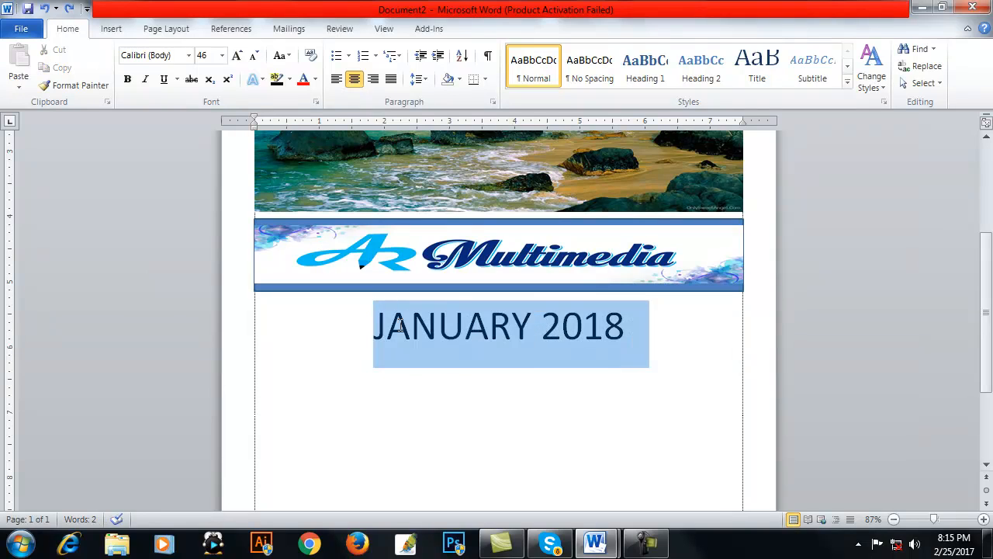
click(127, 79)
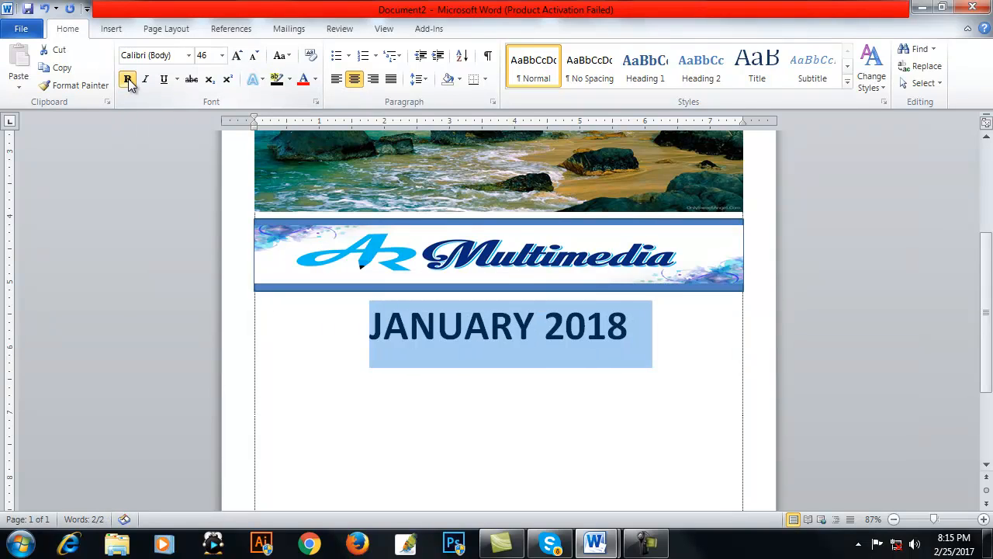
Start inserting a table on the empty line below the JANUARY 2018 heading.
scroll(266, 307, down, 2)
click(266, 307)
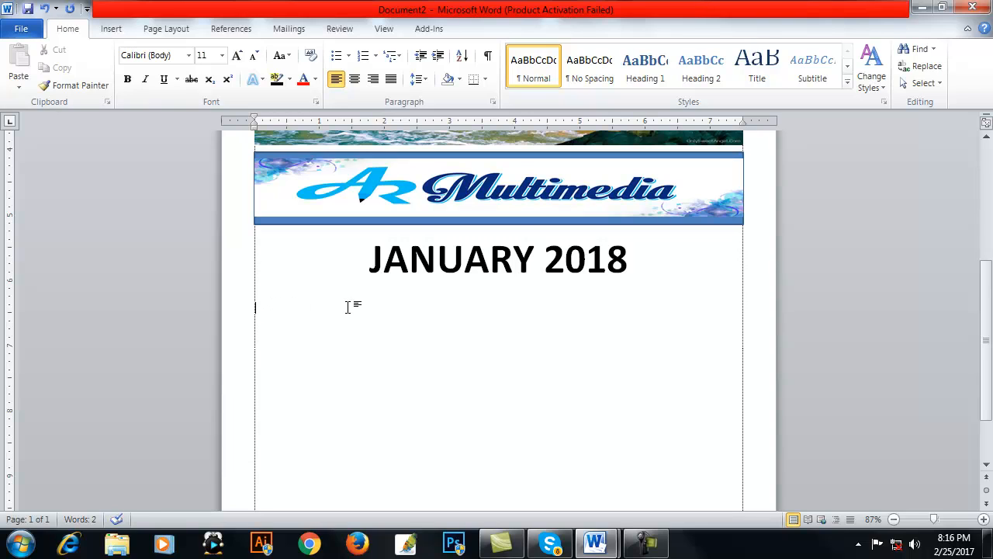
click(111, 29)
click(124, 81)
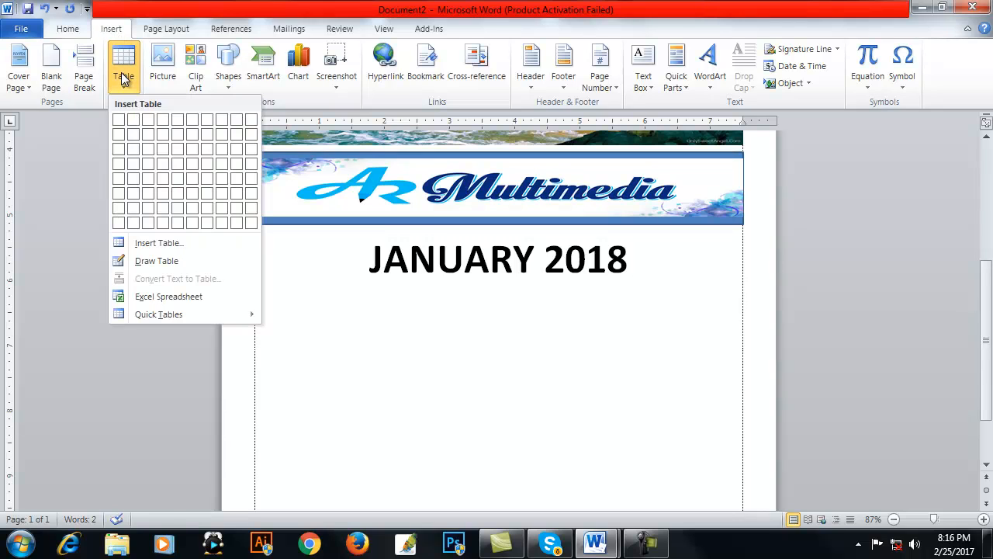